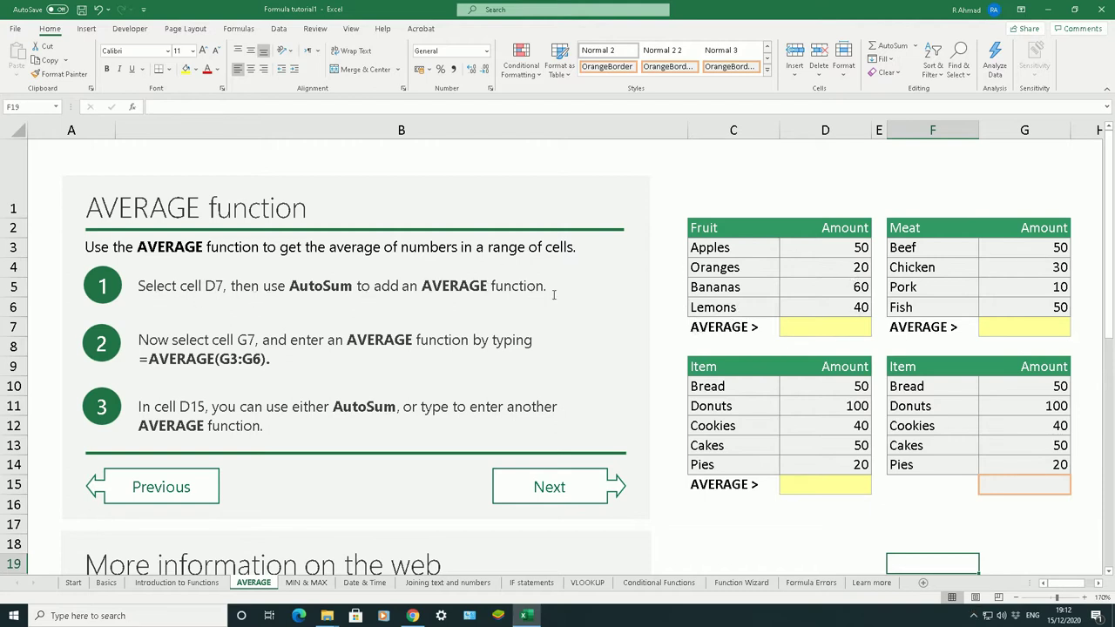
# Fill D7 with =AVERAGE(D3:D6) from AutoSum's Average so it shows 42.5.
pyautogui.click(835, 328)
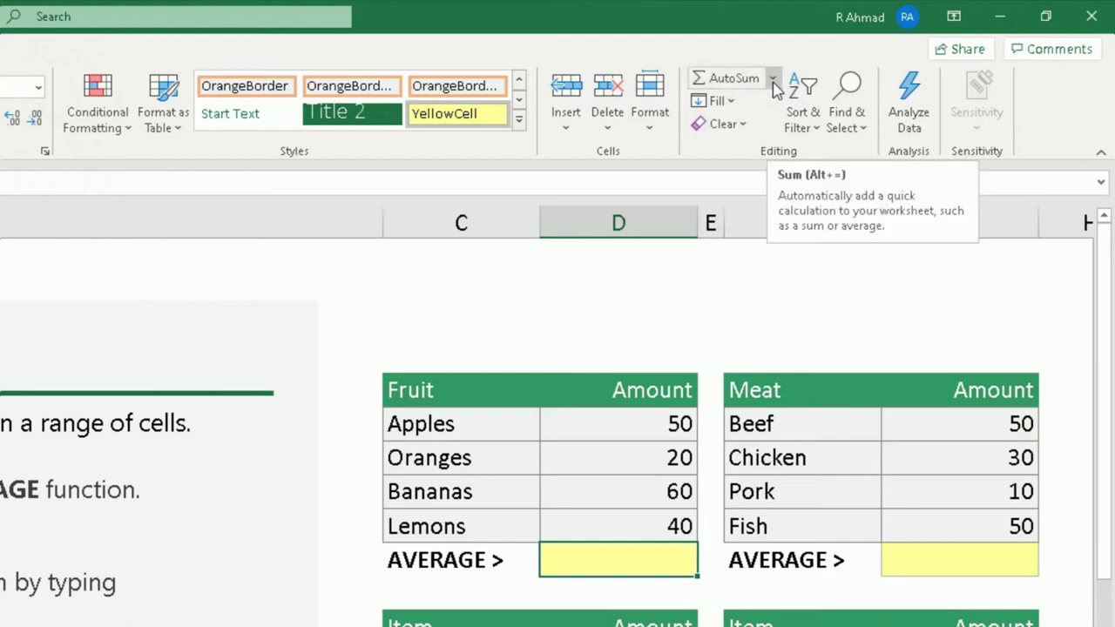
pyautogui.click(772, 80)
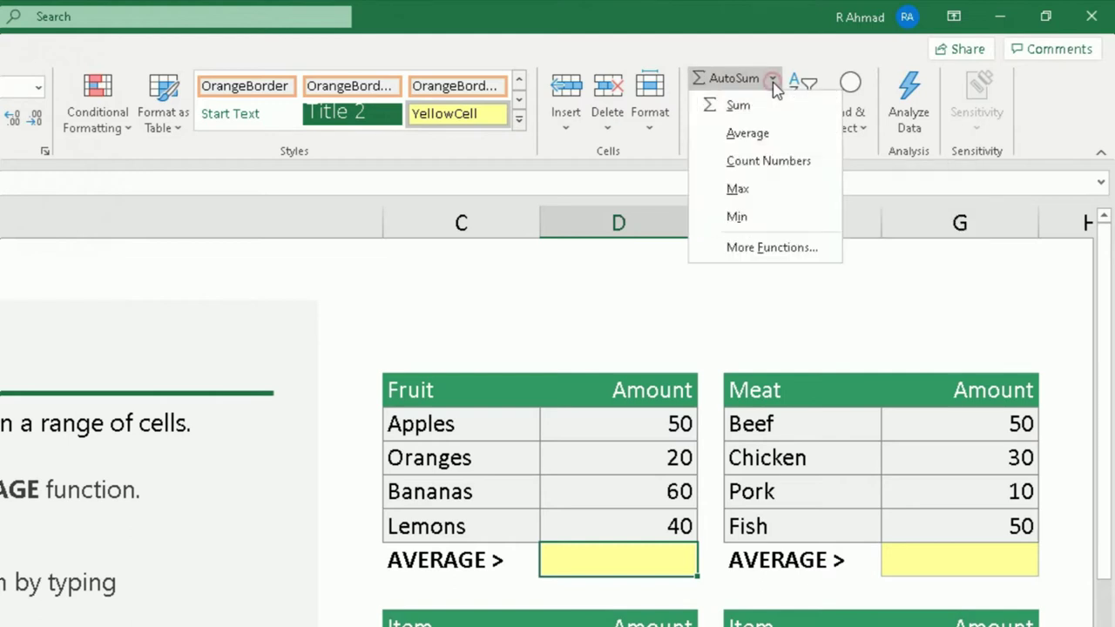
pyautogui.click(767, 137)
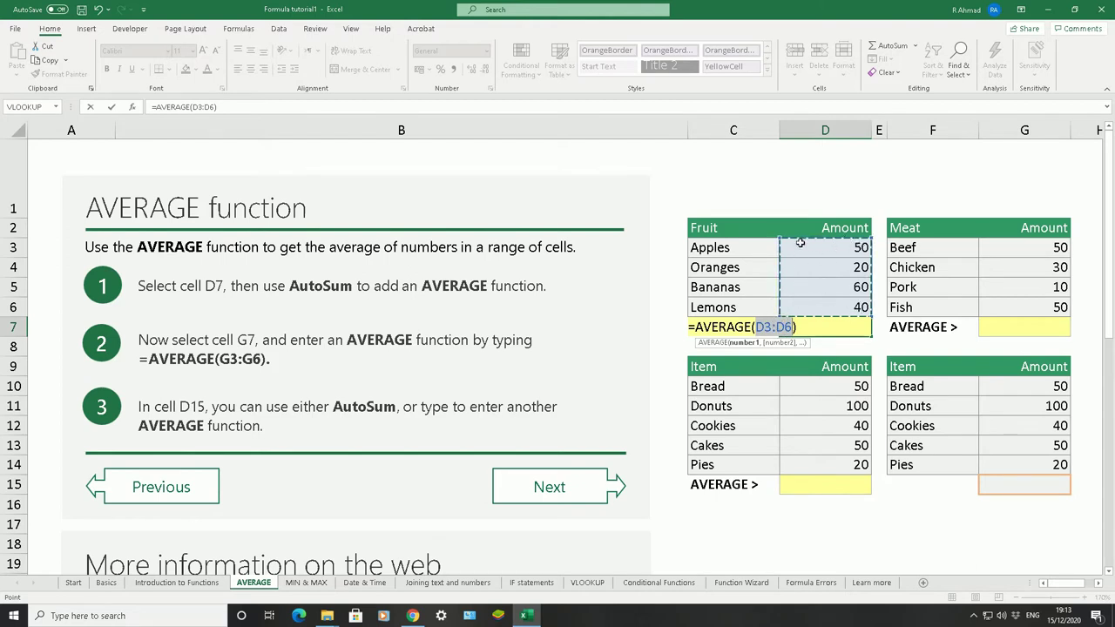
pyautogui.click(810, 324)
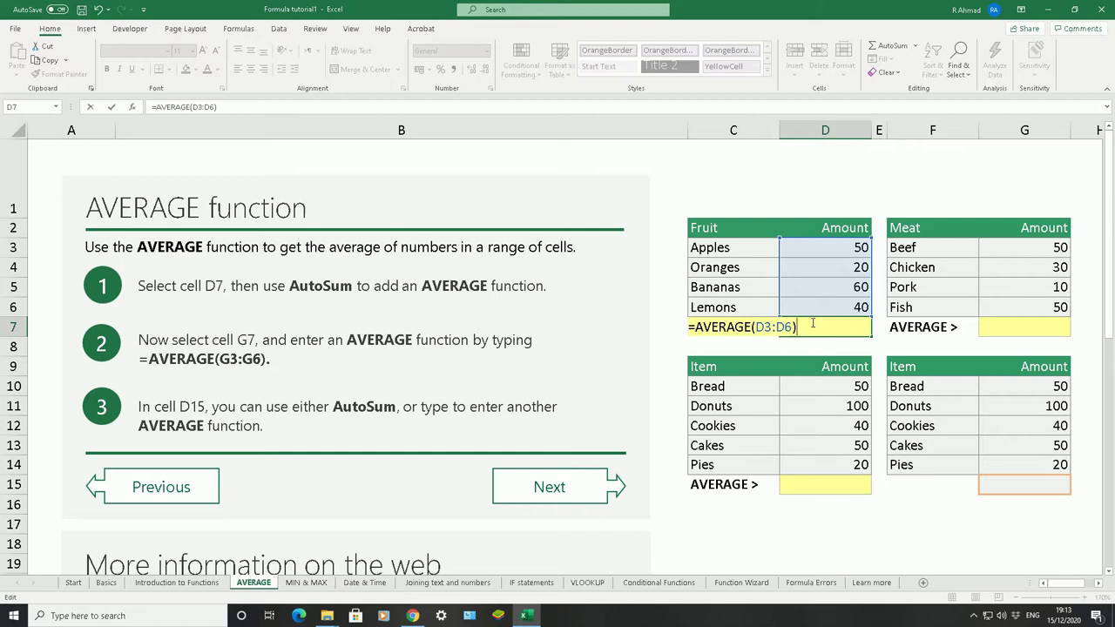
pyautogui.press('Return')
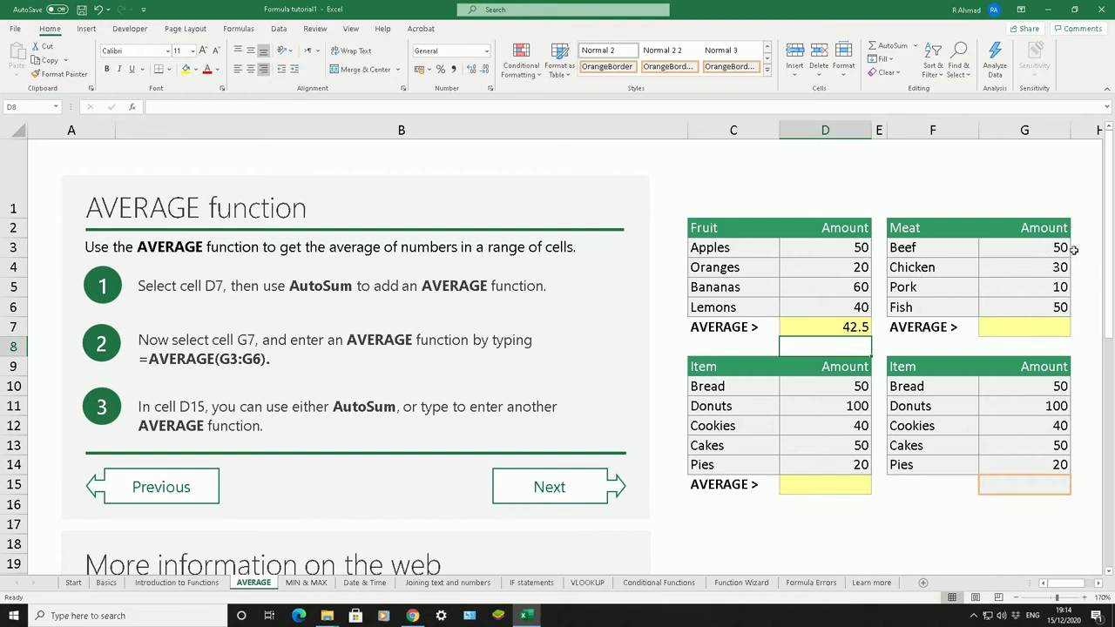
pyautogui.click(1036, 329)
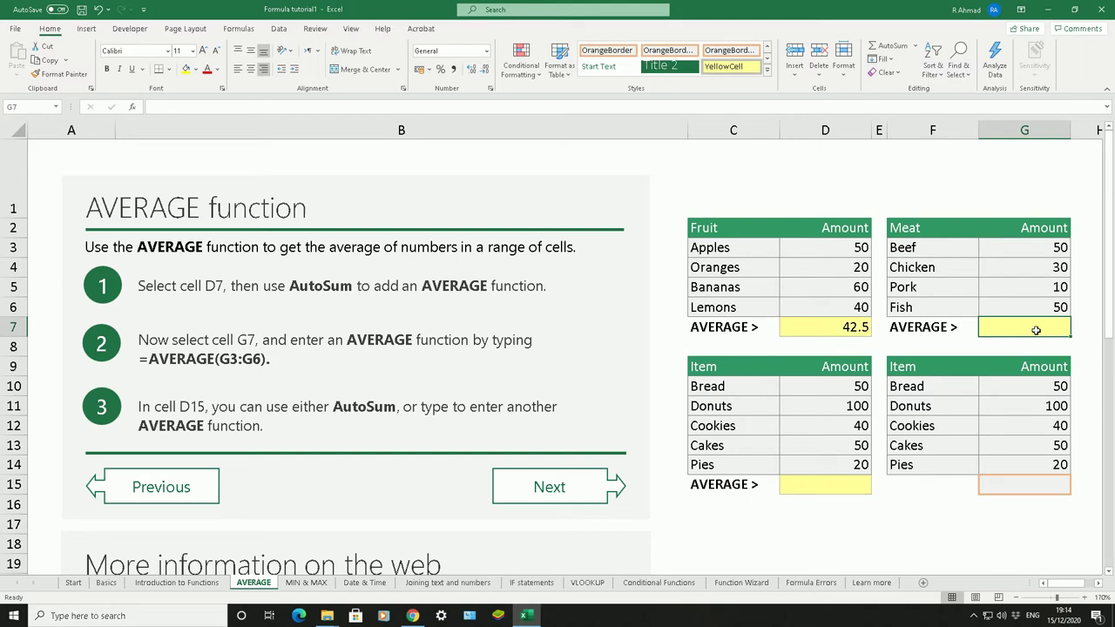
# Type =AVERAGE(G3:G6) into G7 by hand, picking the Meat amounts G3:G6.
pyautogui.write('=')
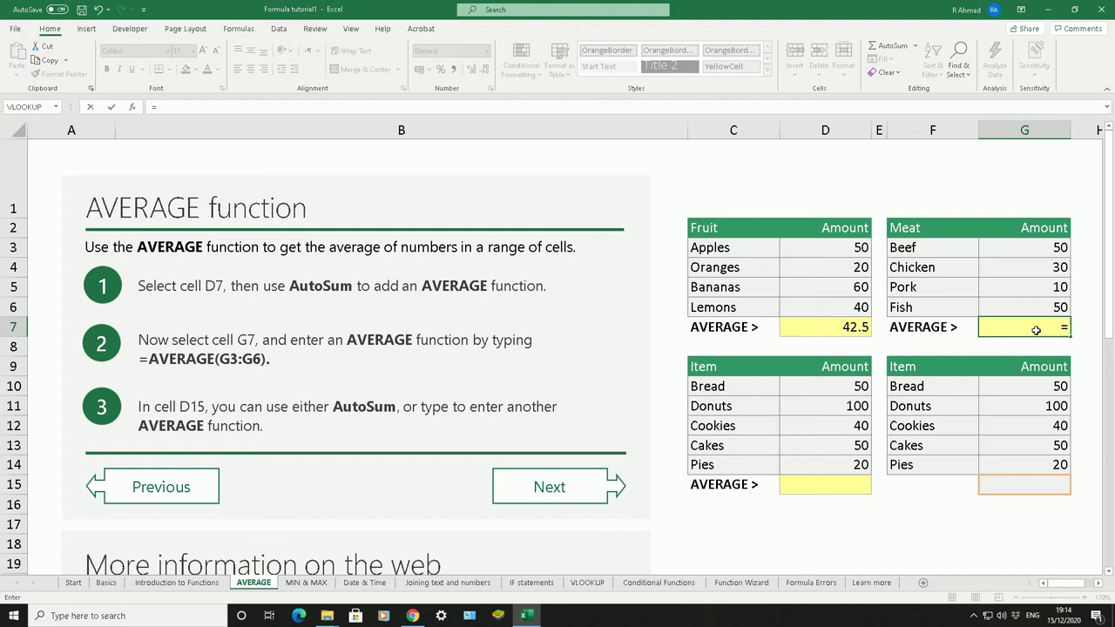
pyautogui.write('averag')
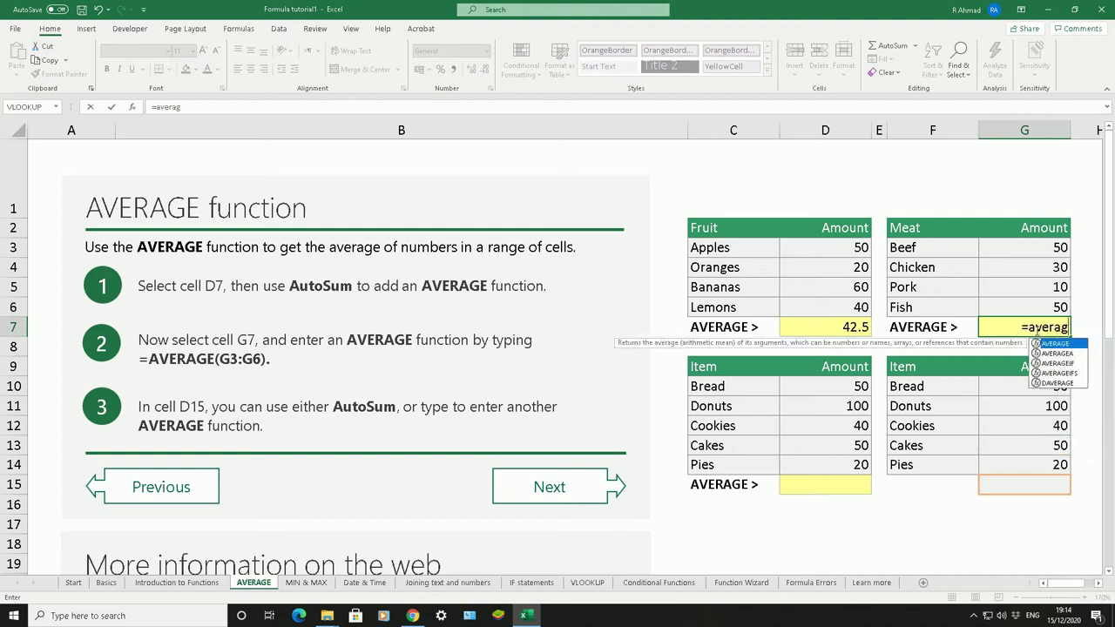
pyautogui.write('e')
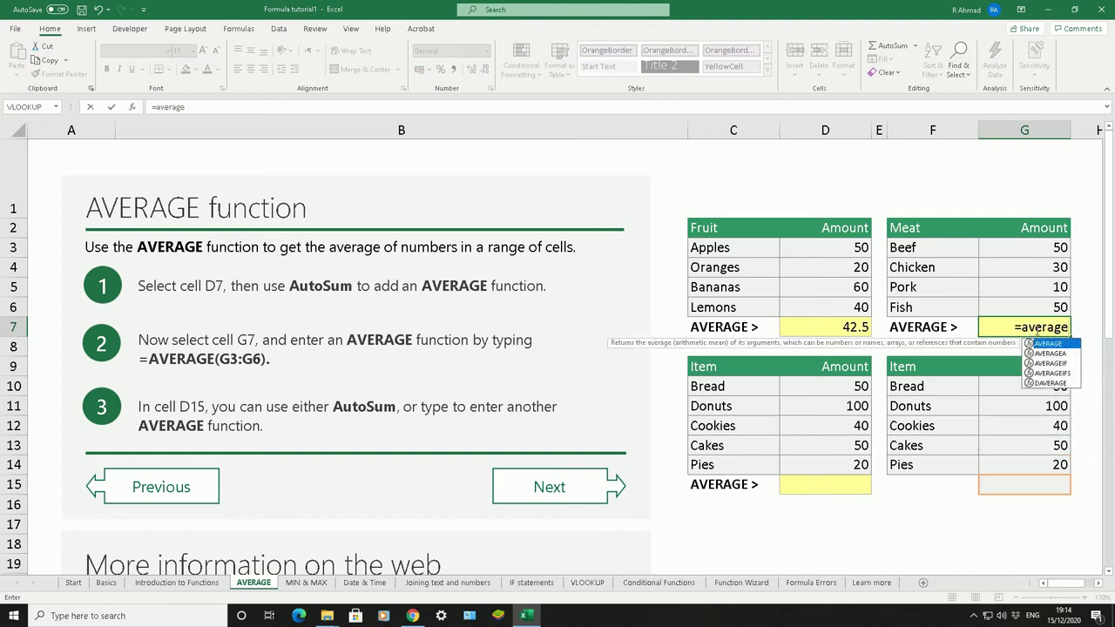
pyautogui.write('(')
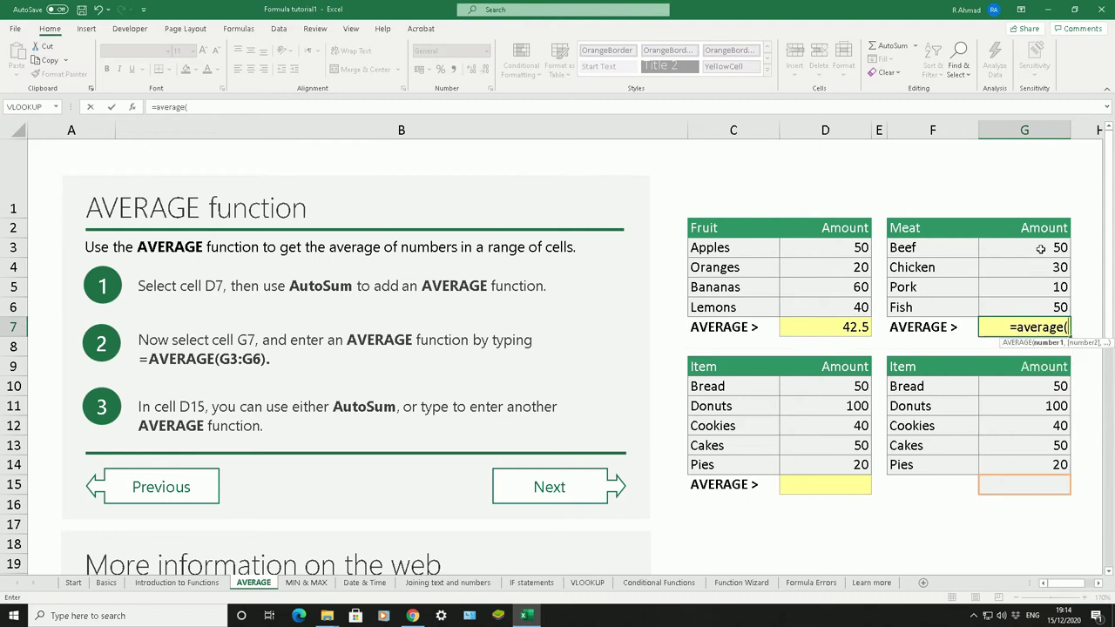
pyautogui.moveTo(1040, 249); pyautogui.dragTo(1040, 304)
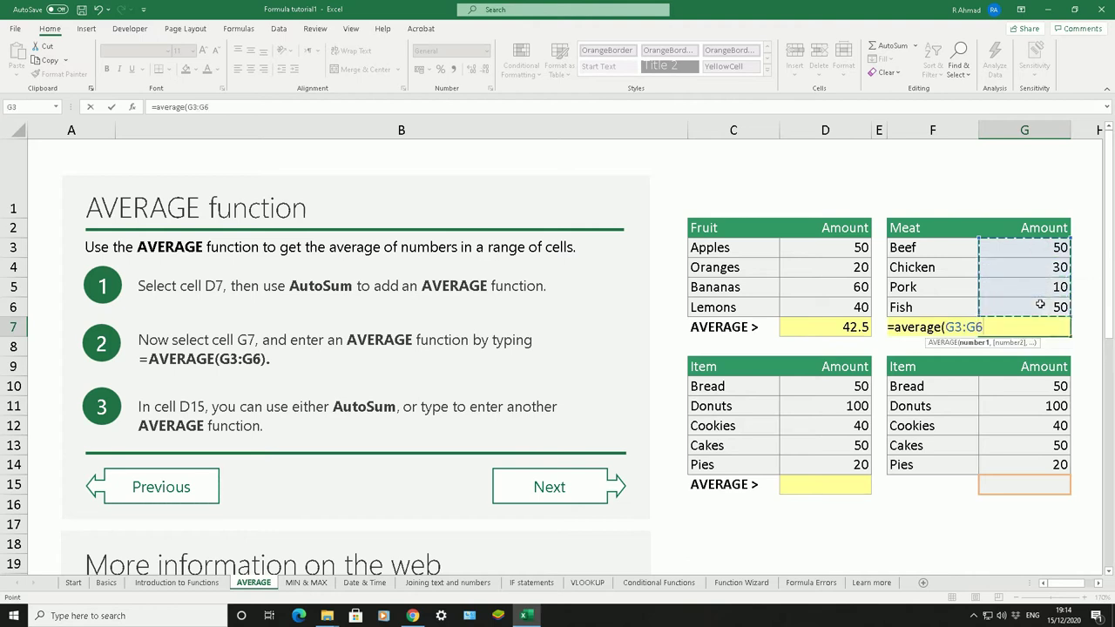
pyautogui.write(')')
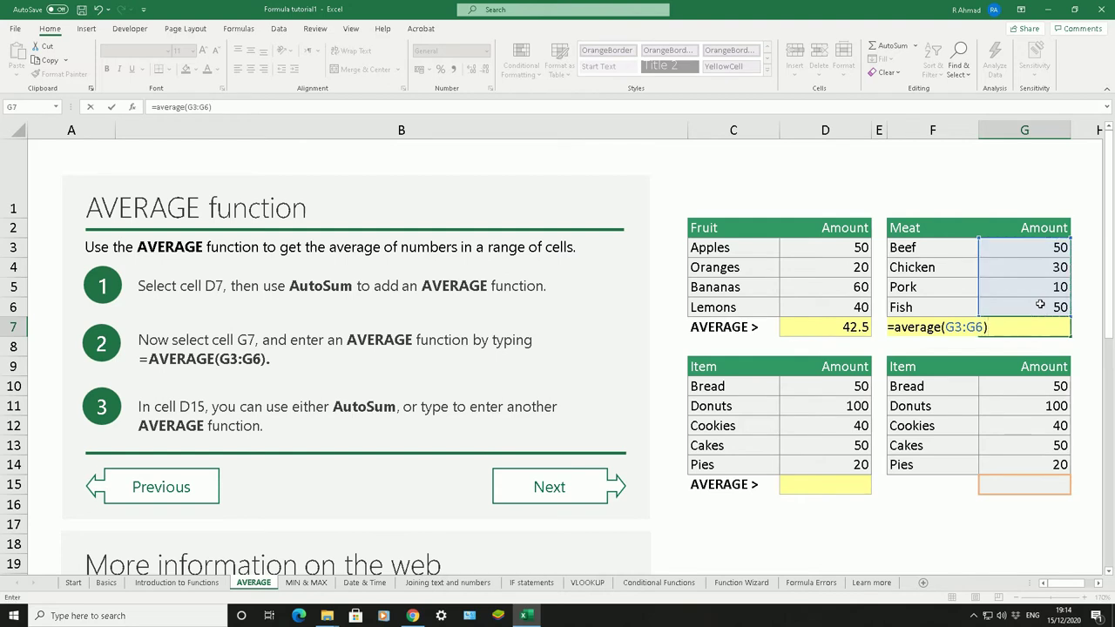
pyautogui.press('Return')
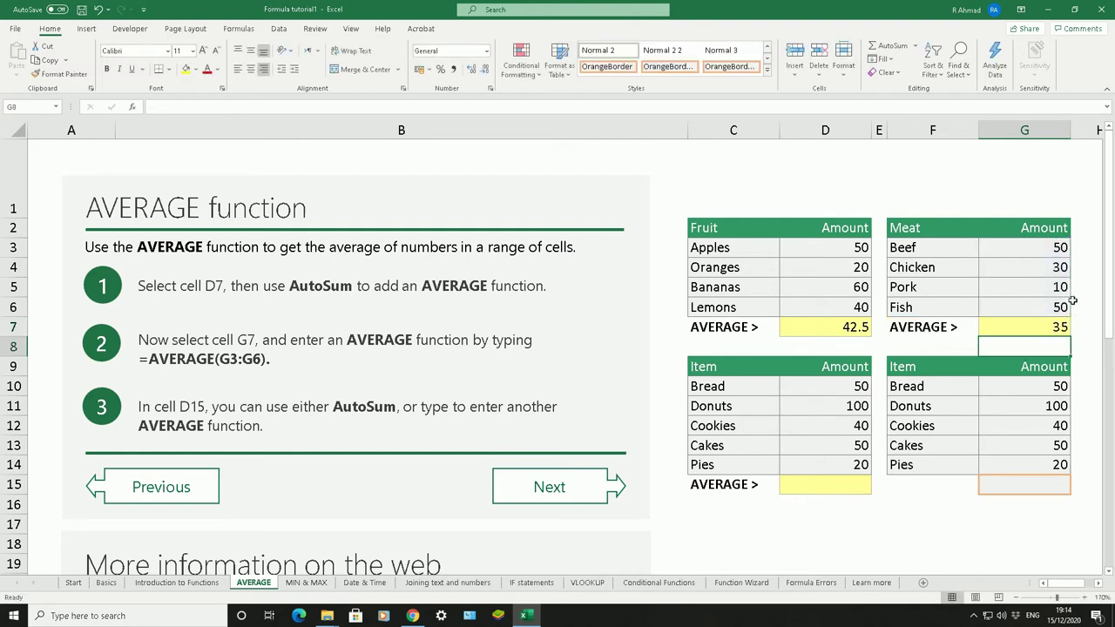
# Clear G7 and re-insert the average with AutoSum Average, showing 35.
pyautogui.click(1032, 329)
pyautogui.press('Delete')
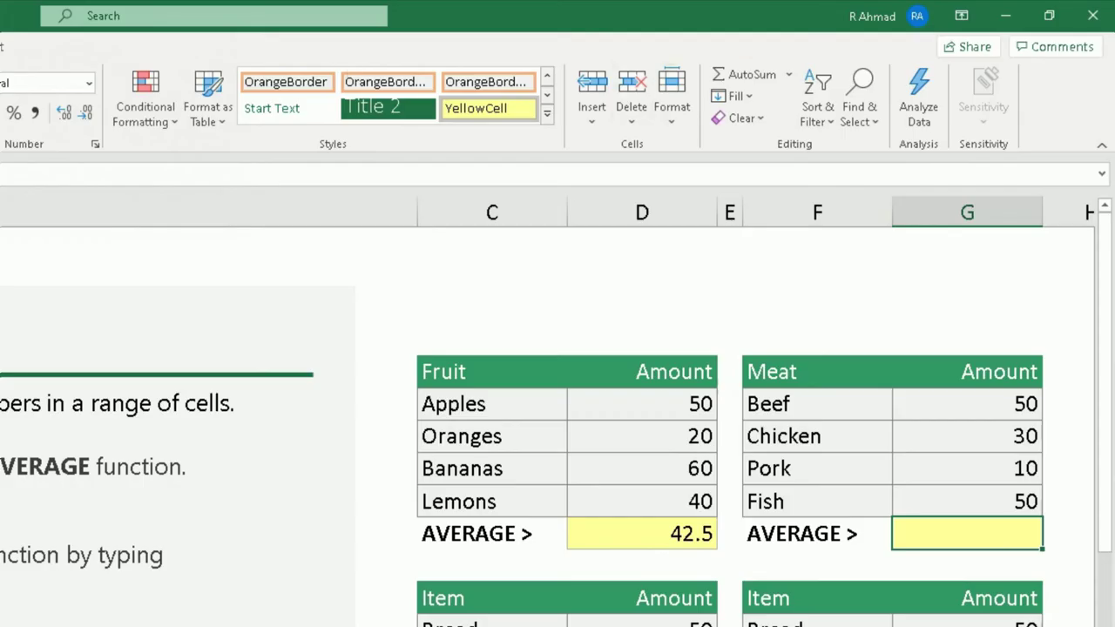
pyautogui.click(788, 75)
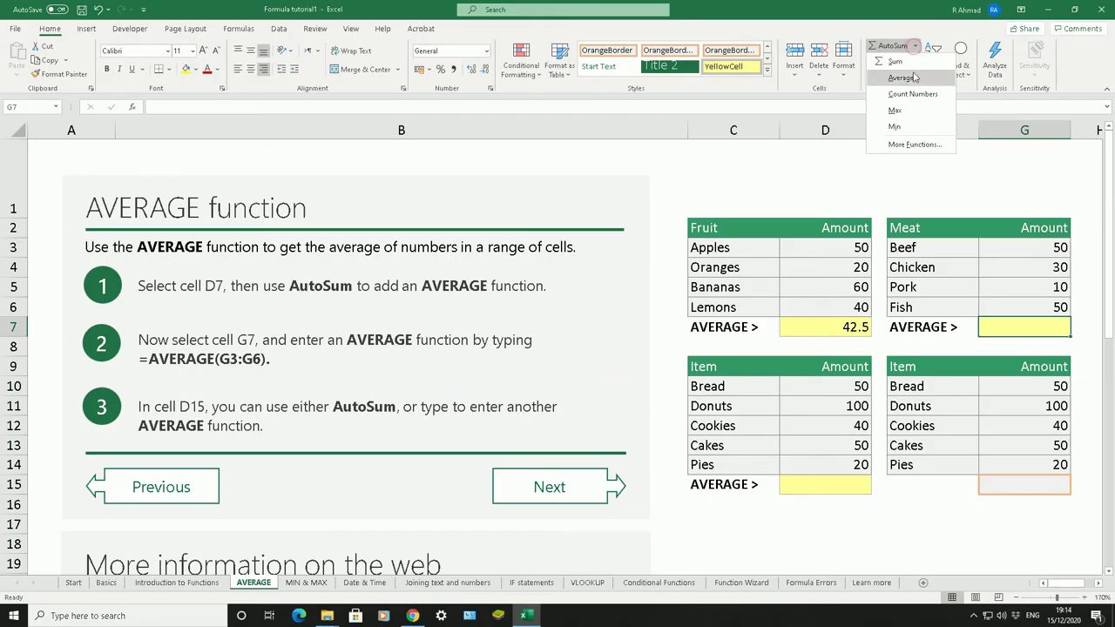
pyautogui.click(902, 77)
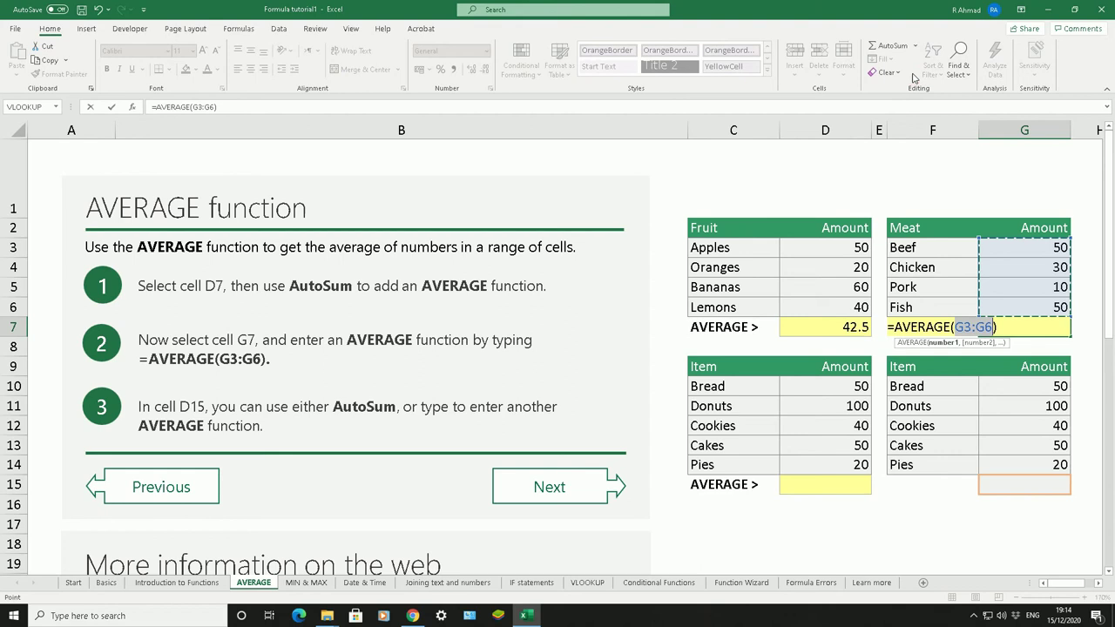
pyautogui.press('Return')
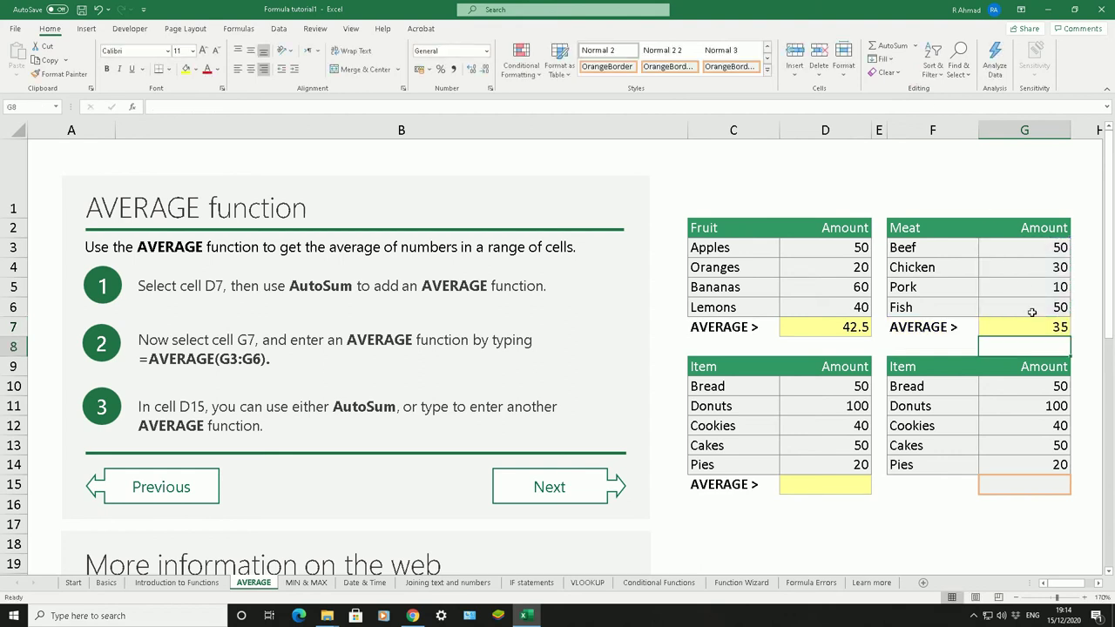
# Type =AVERAGE(D10:D14) into D15, picking the Item amounts D10:D14.
pyautogui.click(852, 486)
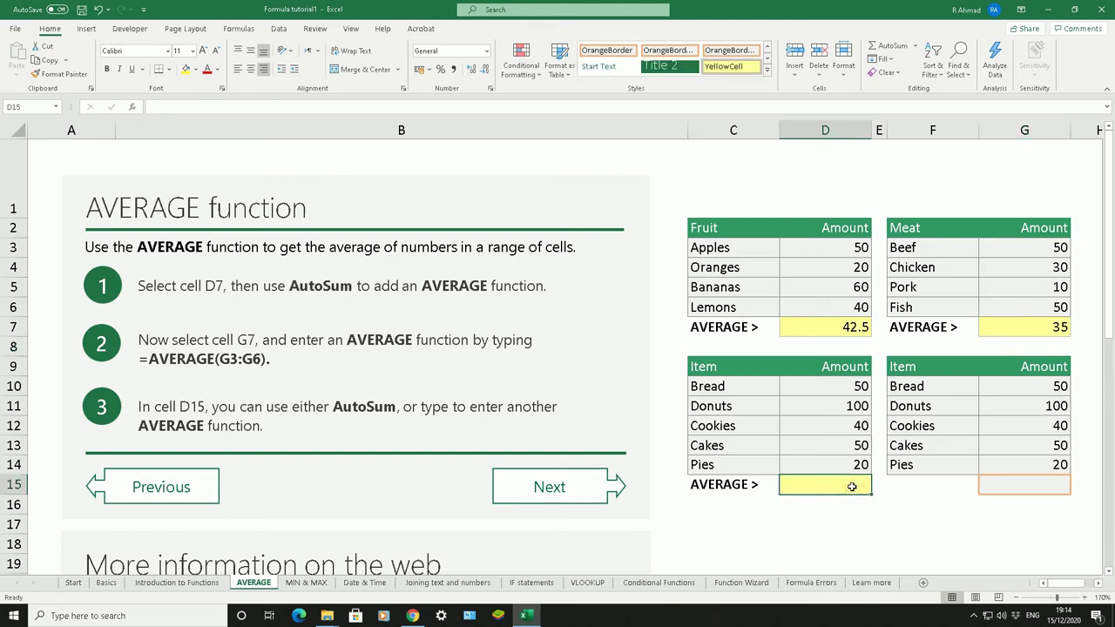
pyautogui.write('=')
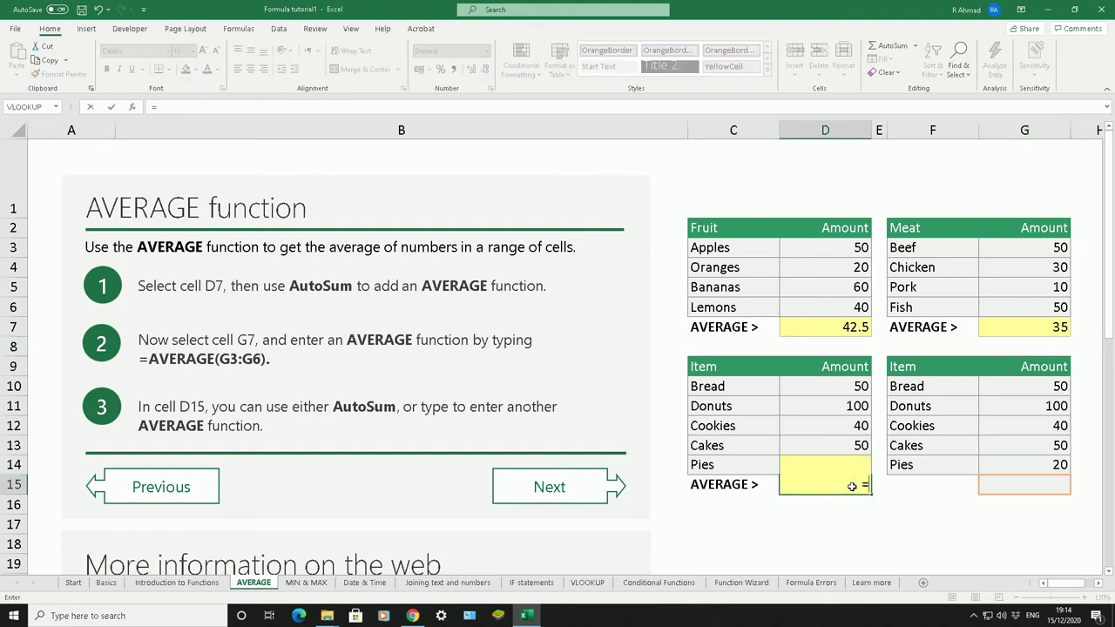
pyautogui.write('average')
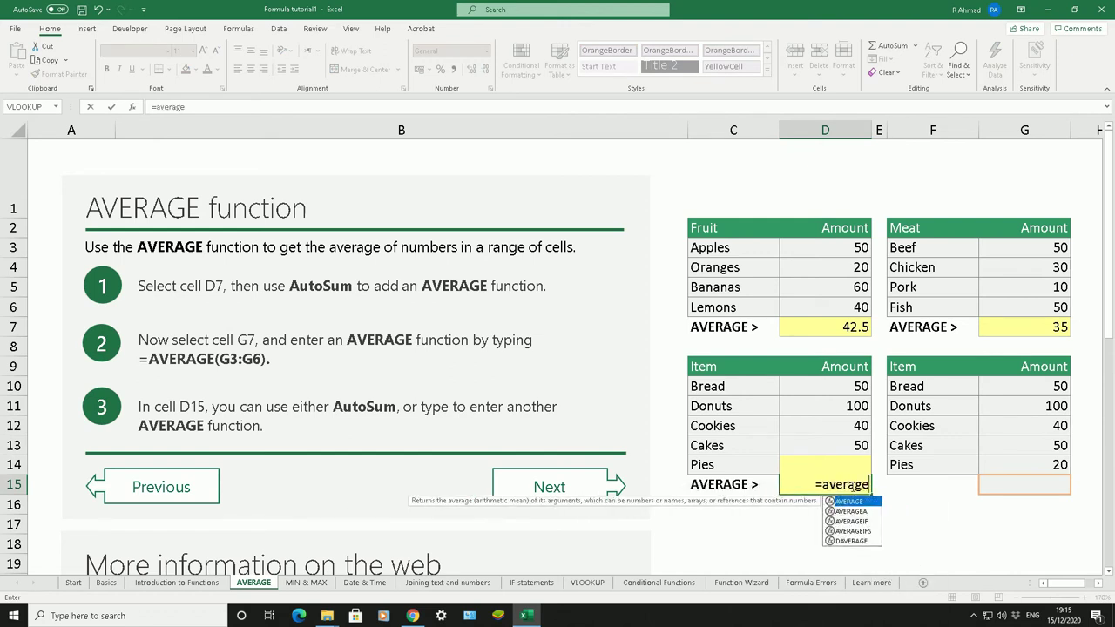
pyautogui.write('(')
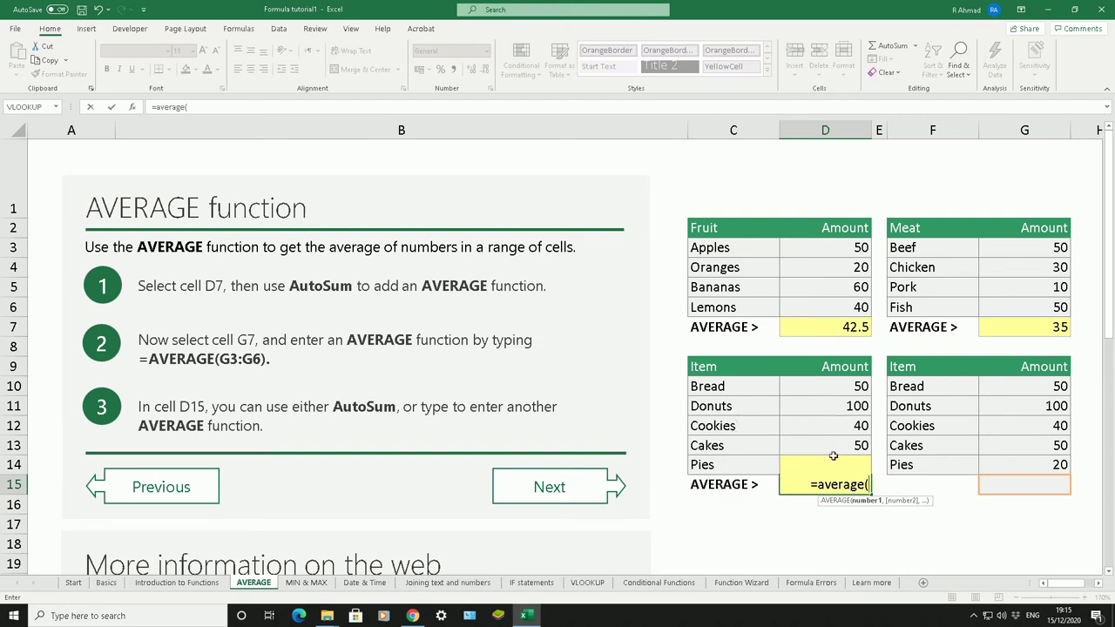
pyautogui.moveTo(828, 391); pyautogui.dragTo(828, 468)
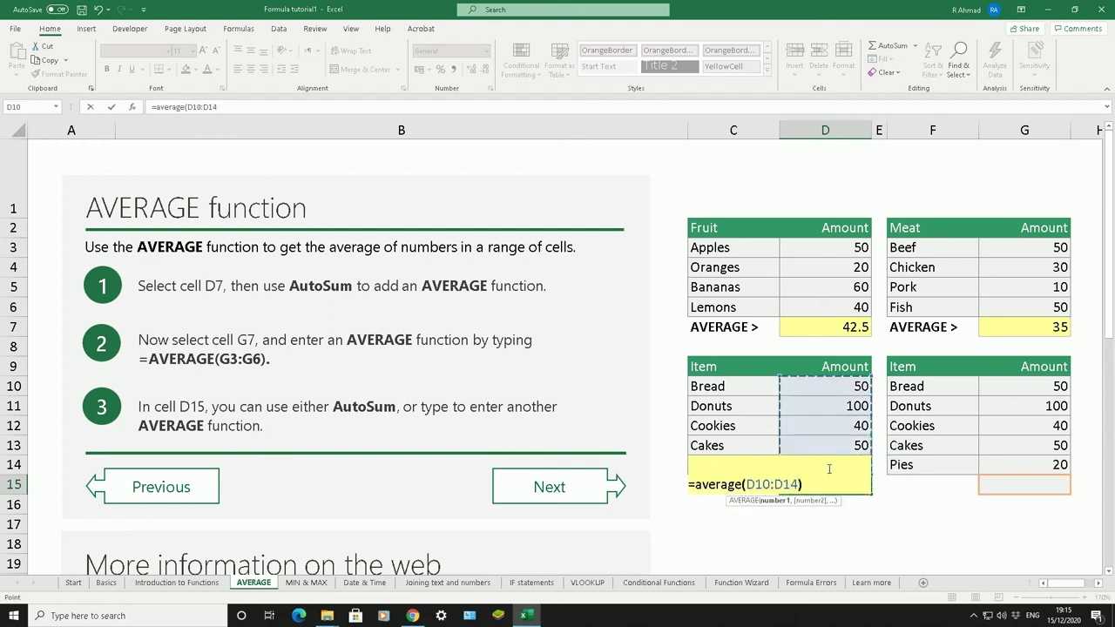
pyautogui.write(')')
pyautogui.press('Return')
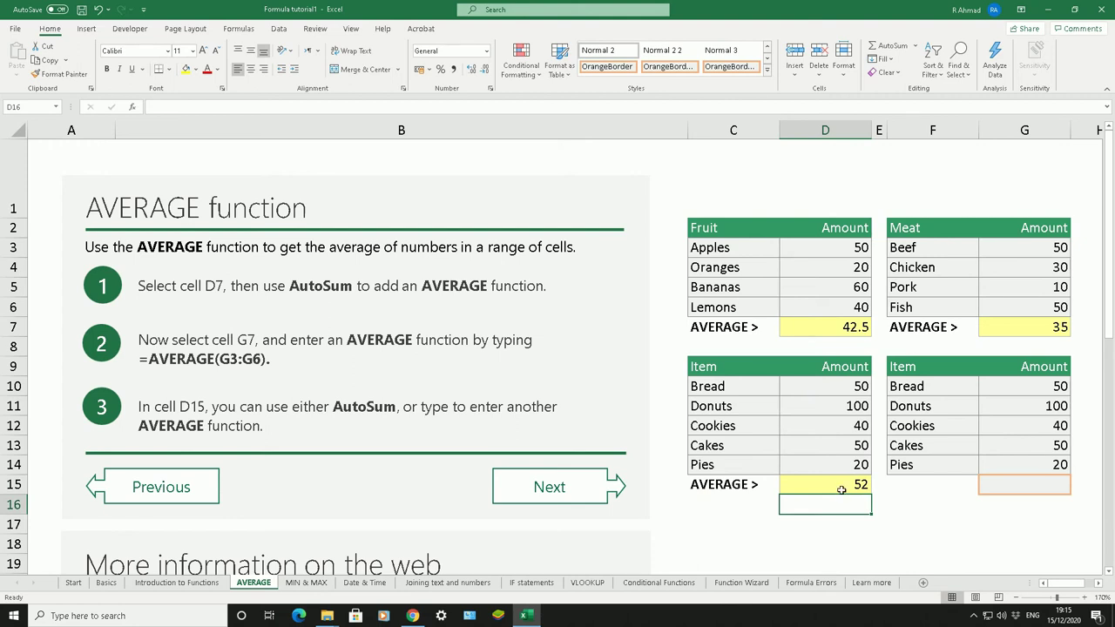
# Clear D15 and re-insert the average with AutoSum Average, showing 52.
pyautogui.click(841, 490)
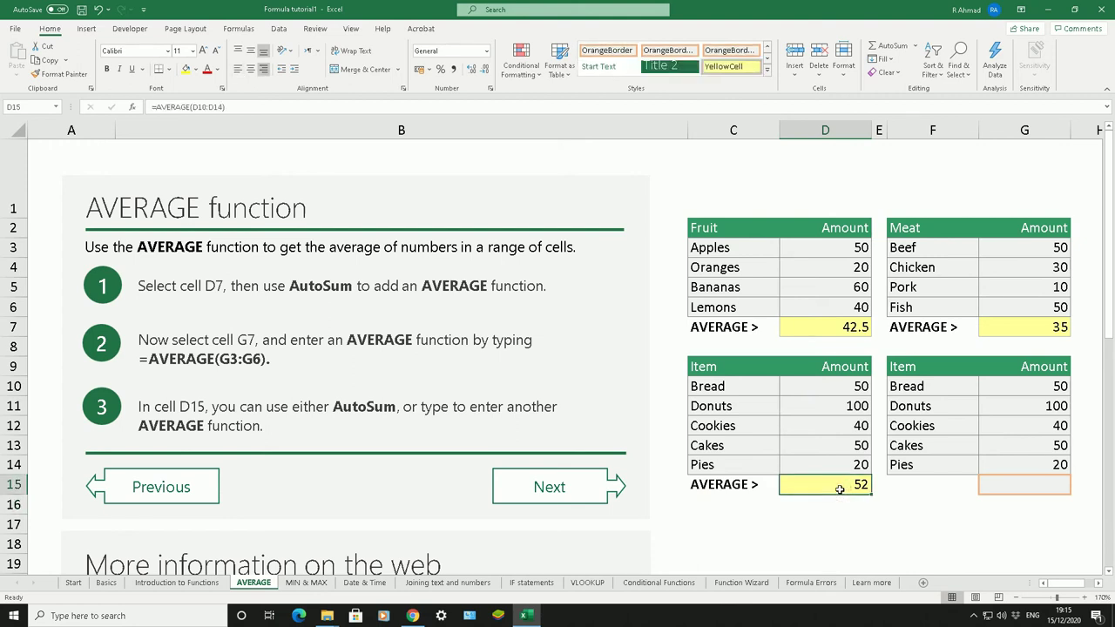
pyautogui.press('Delete')
pyautogui.click(915, 49)
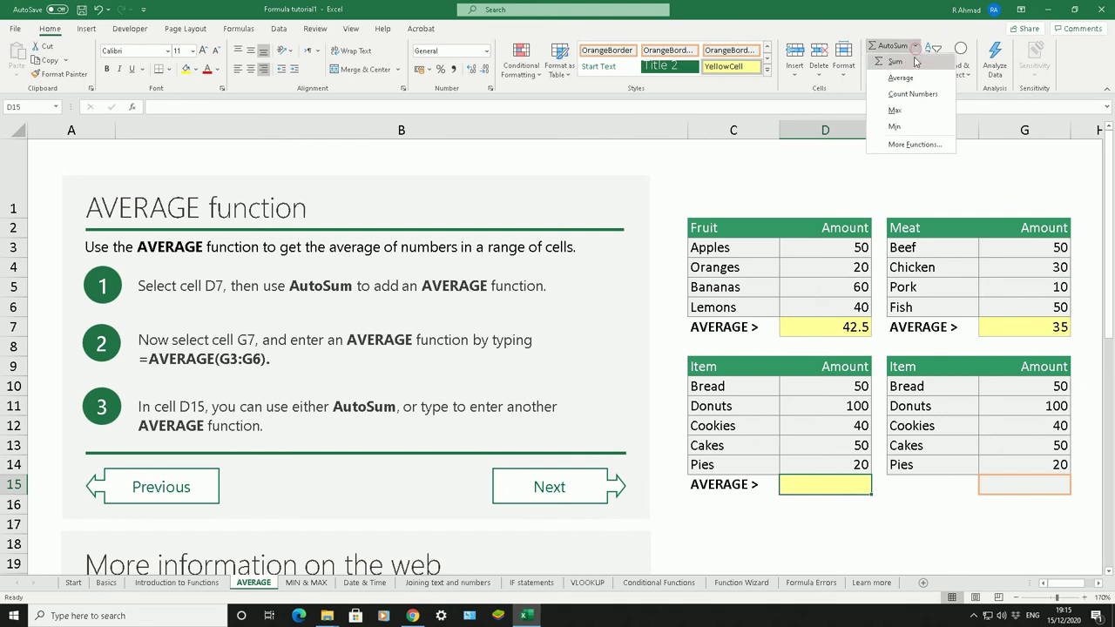
pyautogui.click(899, 78)
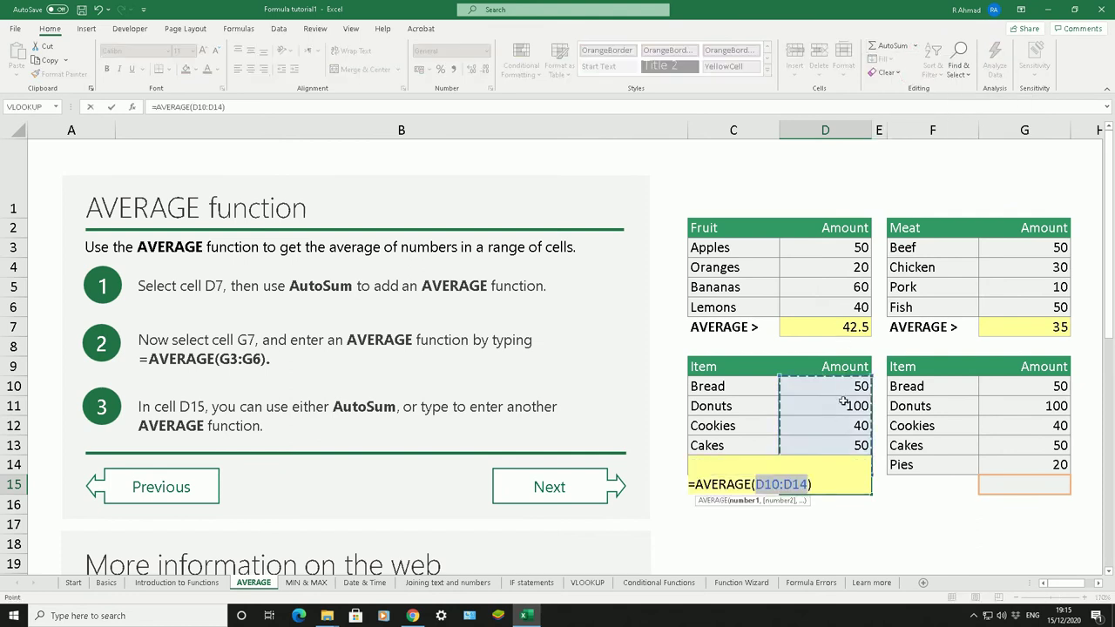
pyautogui.press('Return')
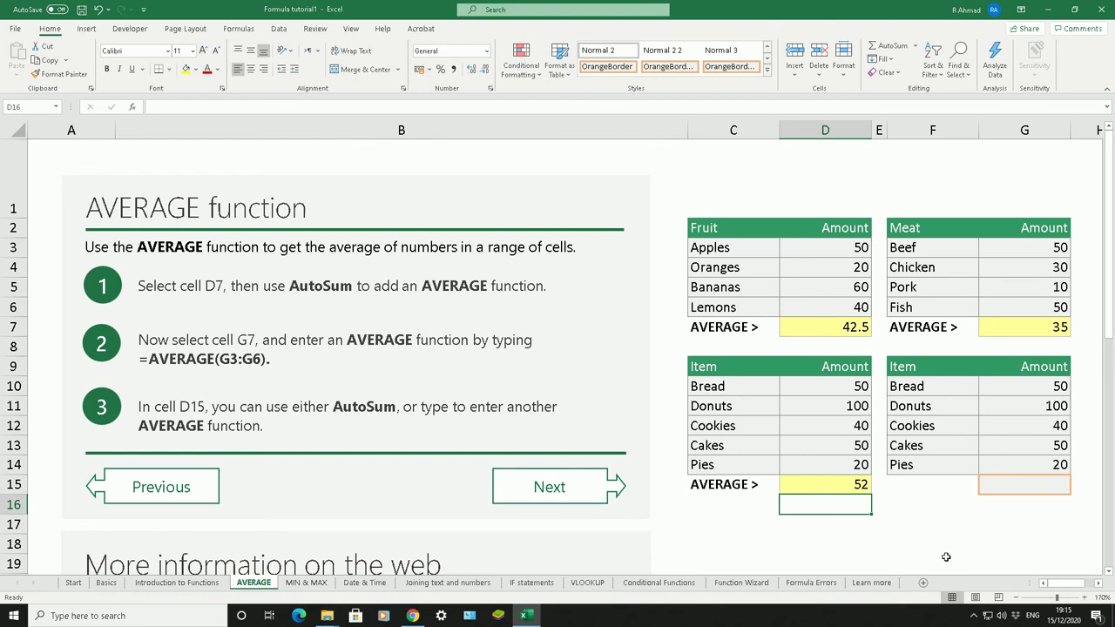
pyautogui.click(974, 615)
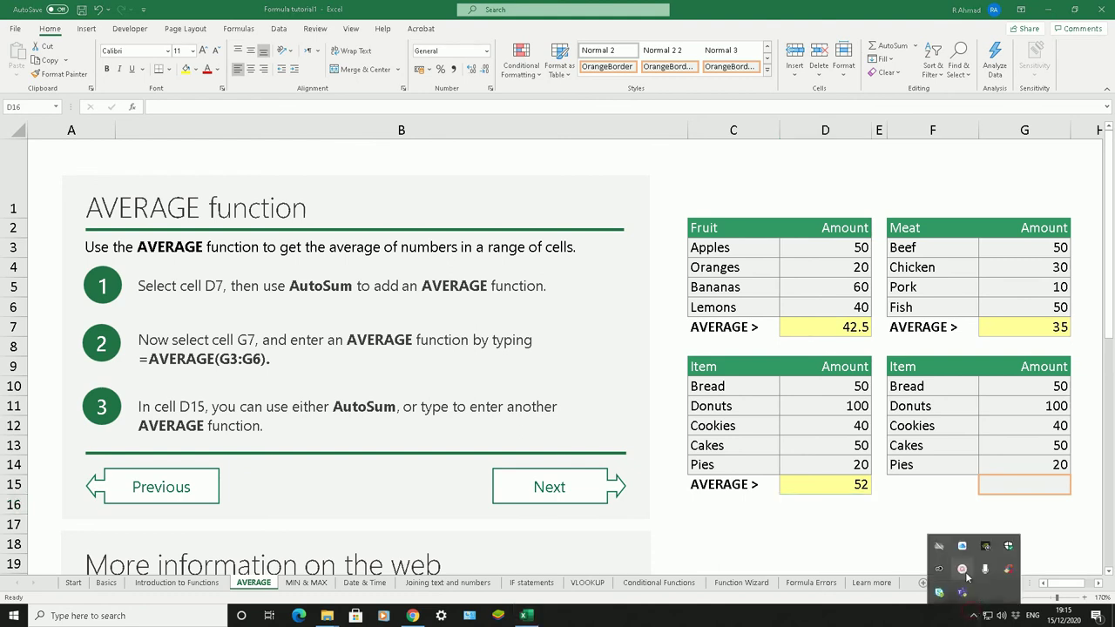
pyautogui.click(963, 570)
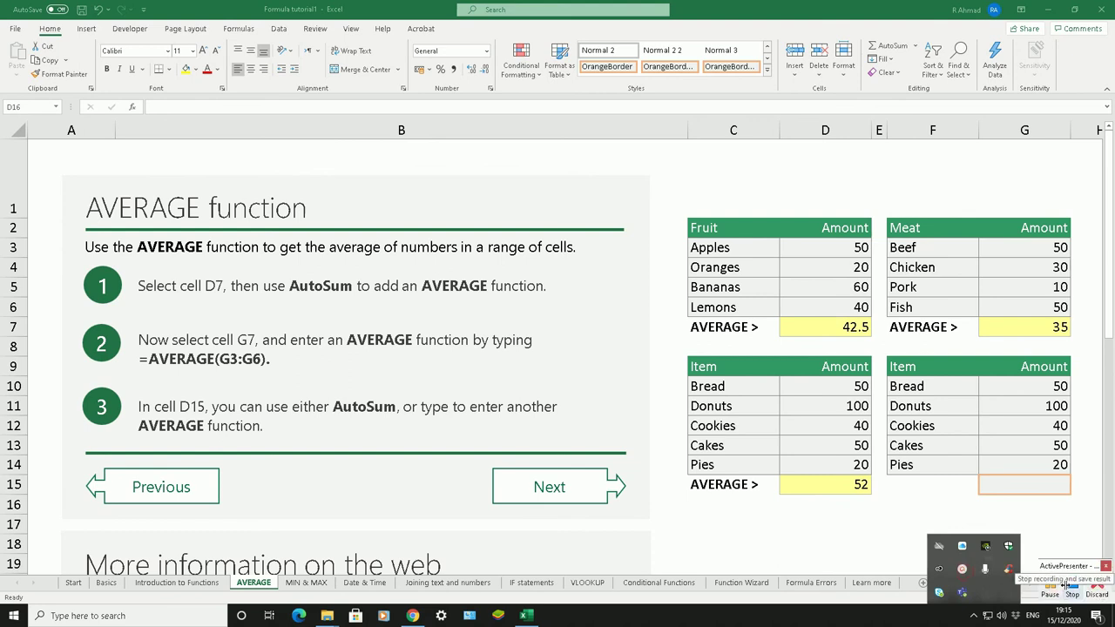
pyautogui.click(1069, 585)
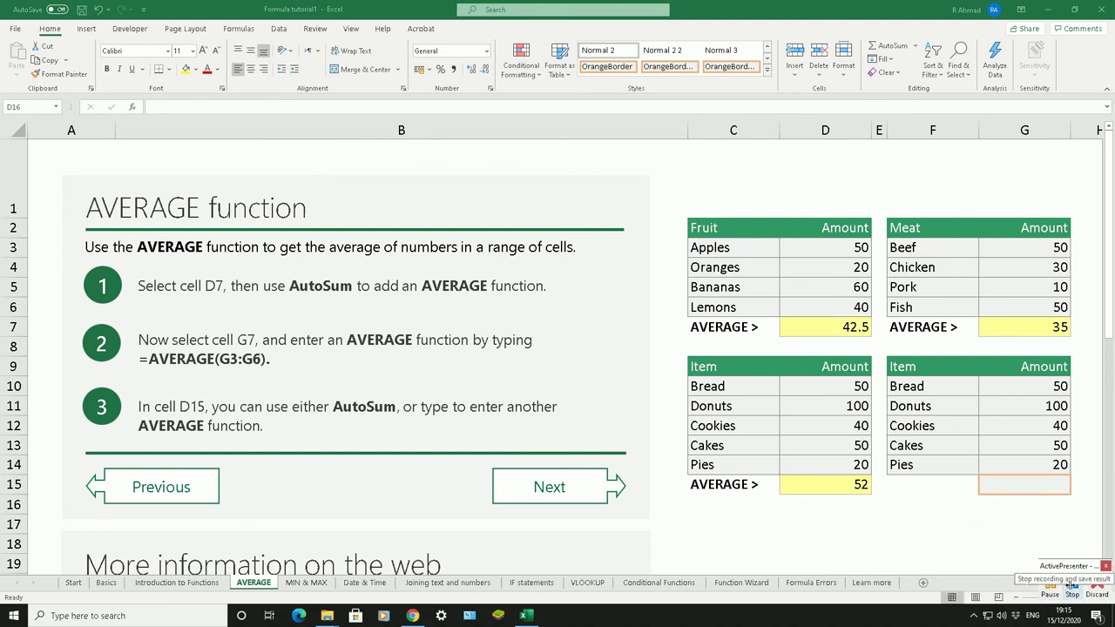
pyautogui.click(1070, 585)
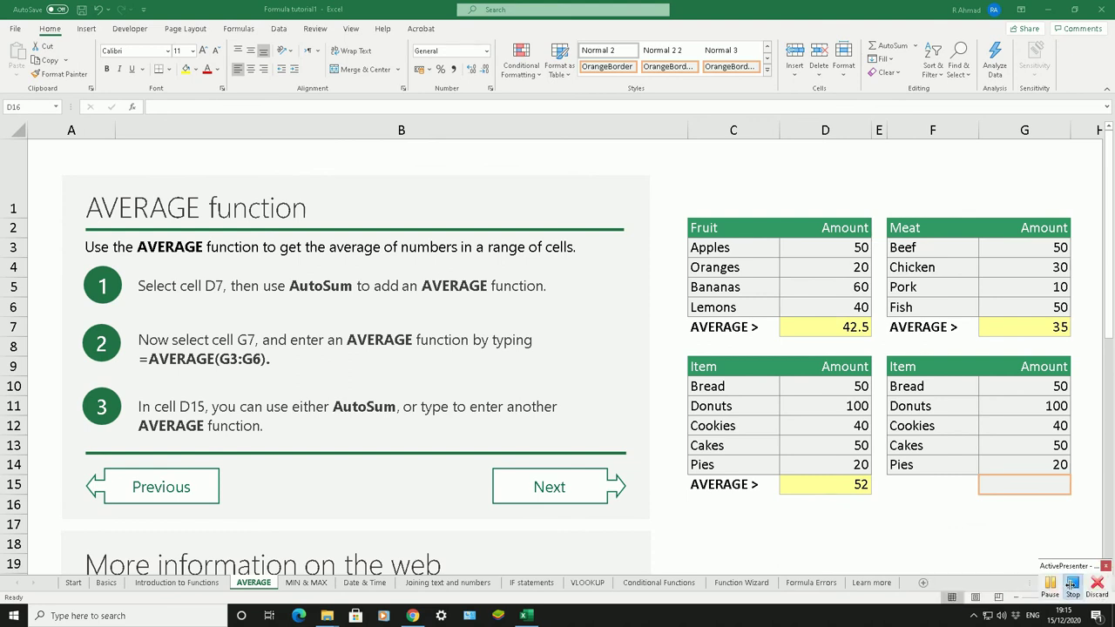